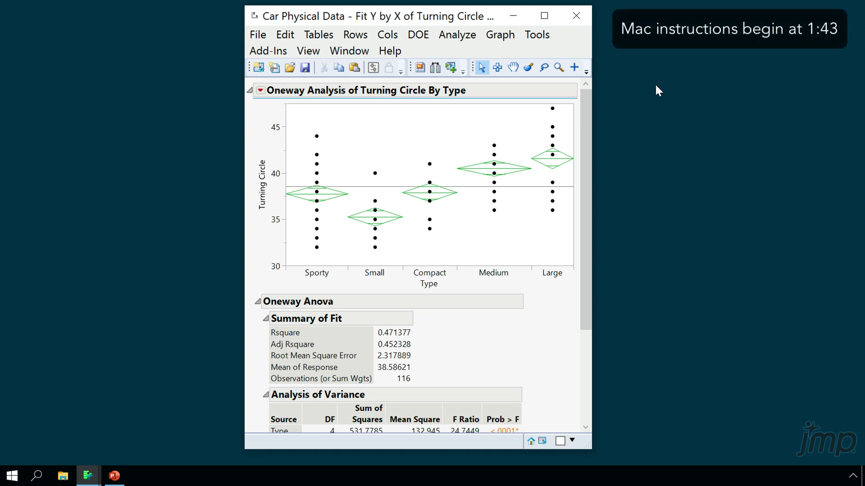
Select the Turning Circle by Type plot frame and axes with the crosshair Selection tool
left_click(497, 71)
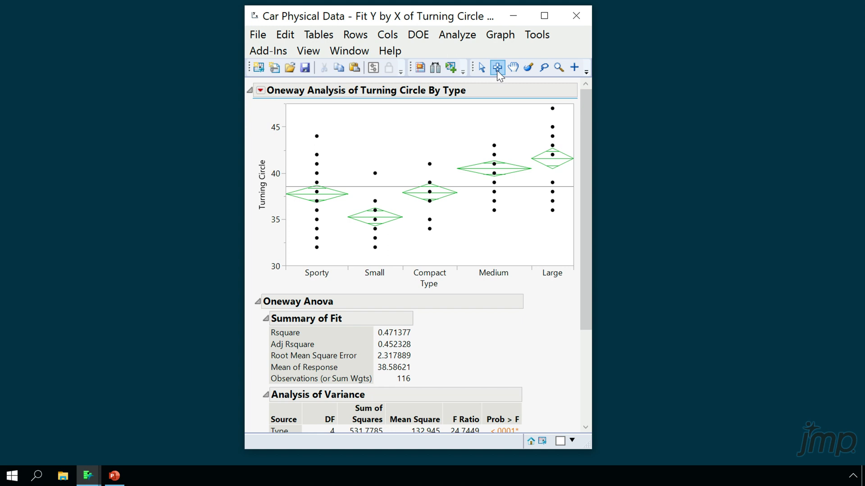
left_click_drag(259, 186, 338, 100)
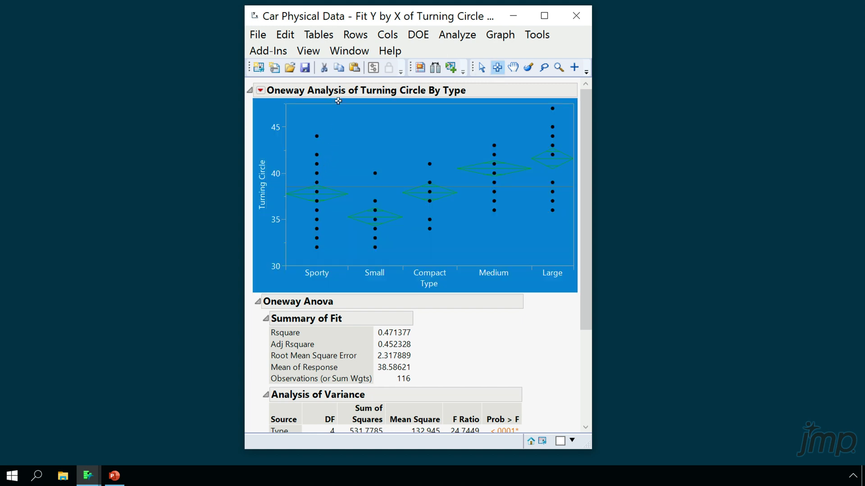
Start Save Selection As and try the PNG file type at 300 DPI
left_click(288, 36)
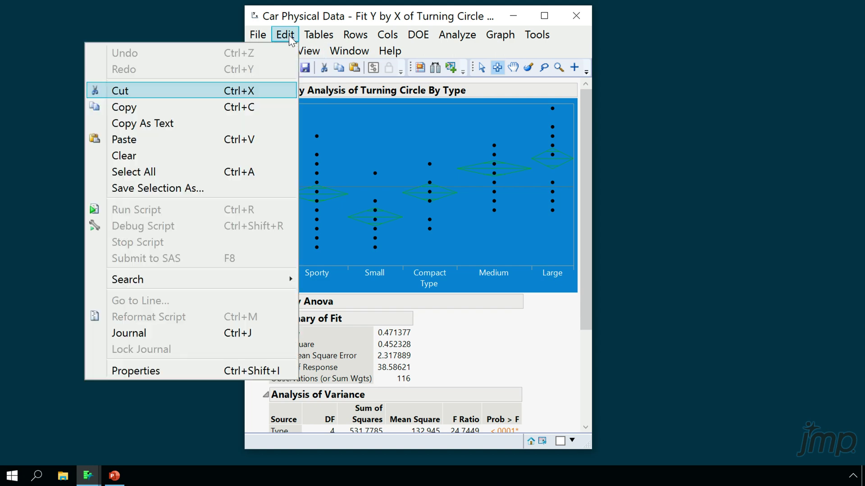
left_click(268, 190)
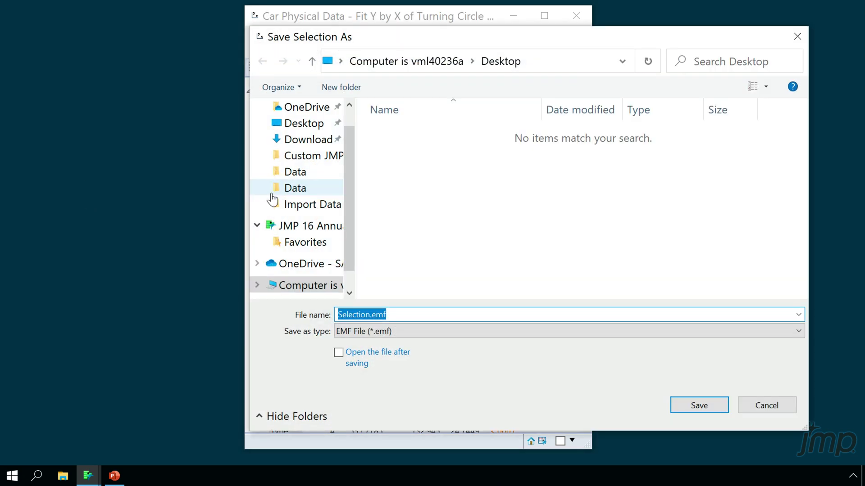
left_click(417, 331)
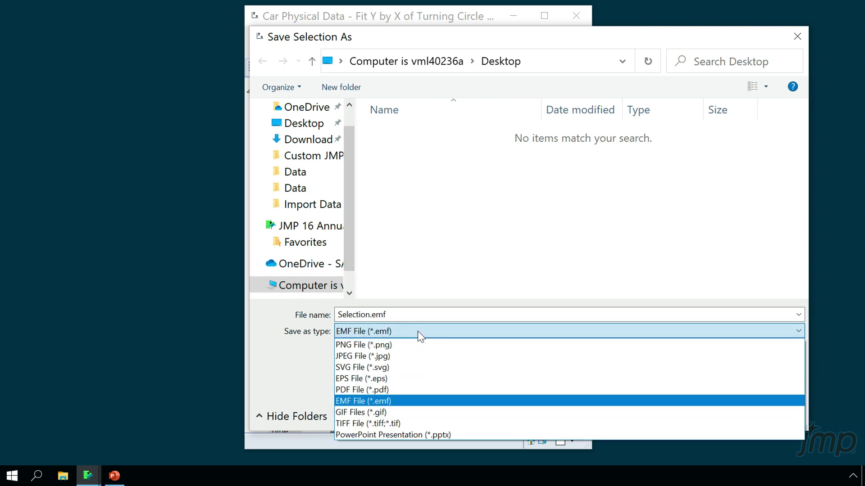
left_click(423, 345)
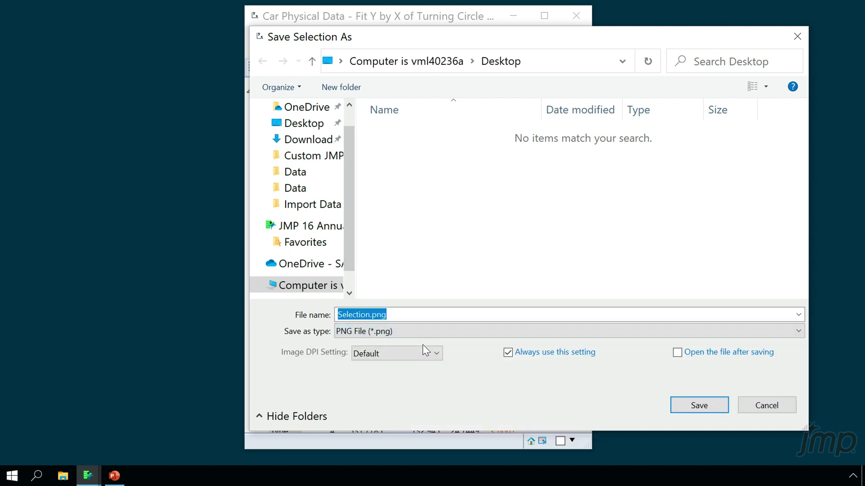
left_click(437, 353)
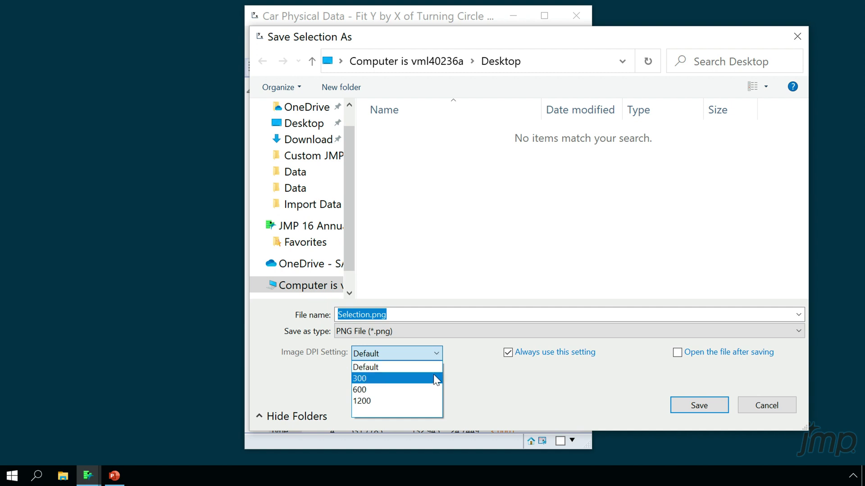
left_click(433, 375)
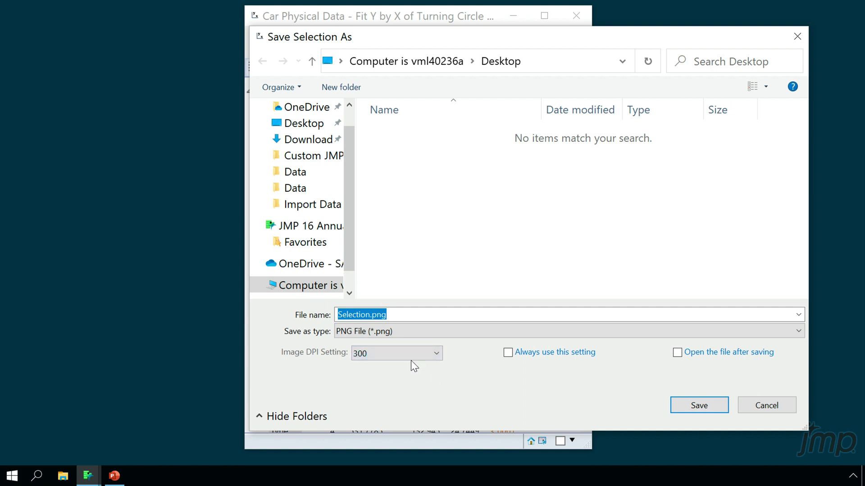
Switch the file type back to EMF and save the plot as Oneway.emf
left_click(415, 330)
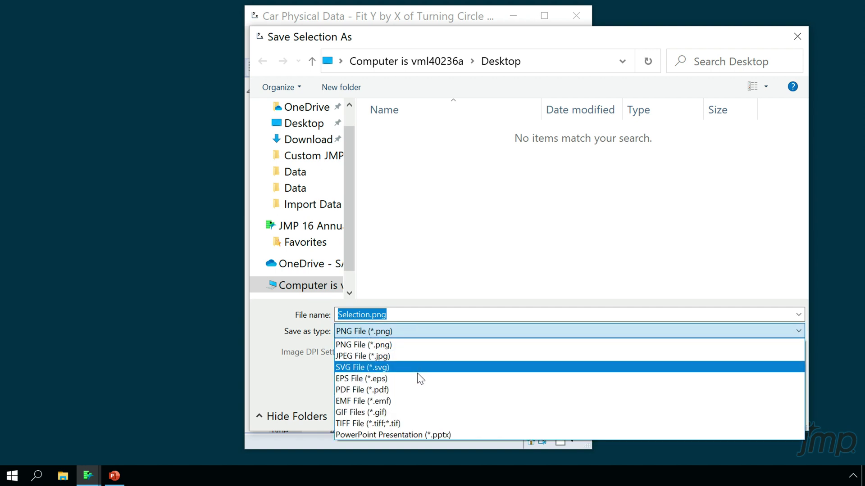
left_click(417, 404)
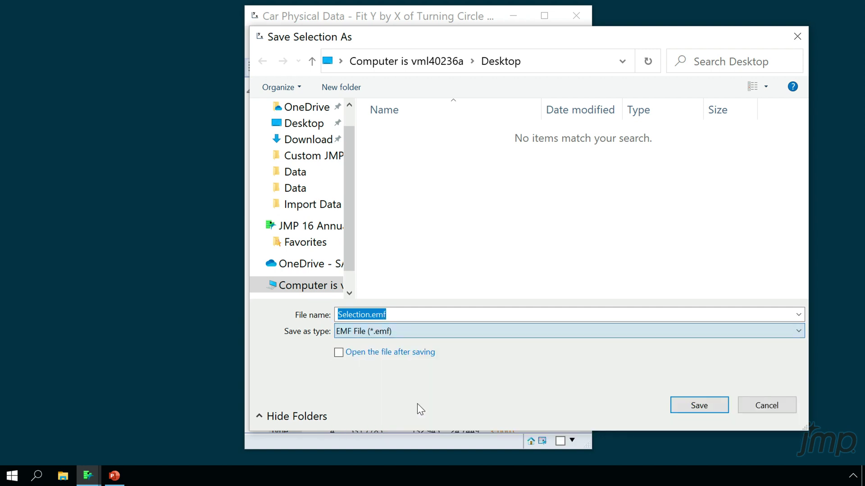
left_click_drag(370, 315, 319, 318)
type("Oneway")
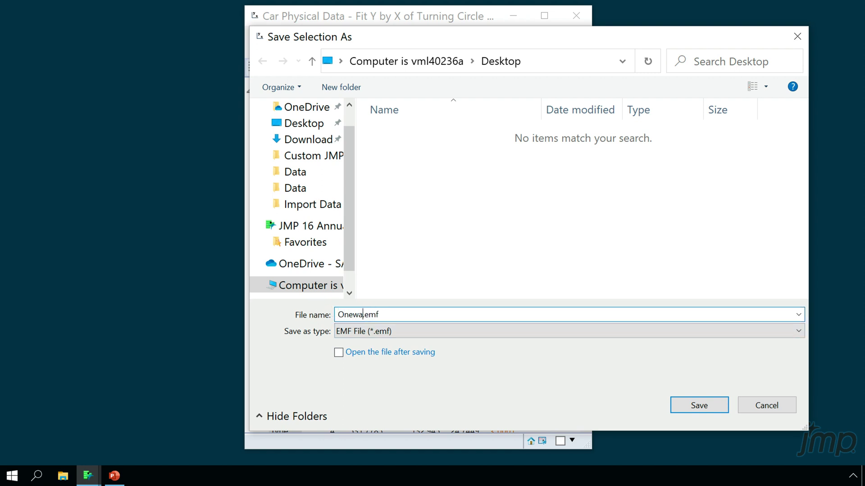
left_click(684, 405)
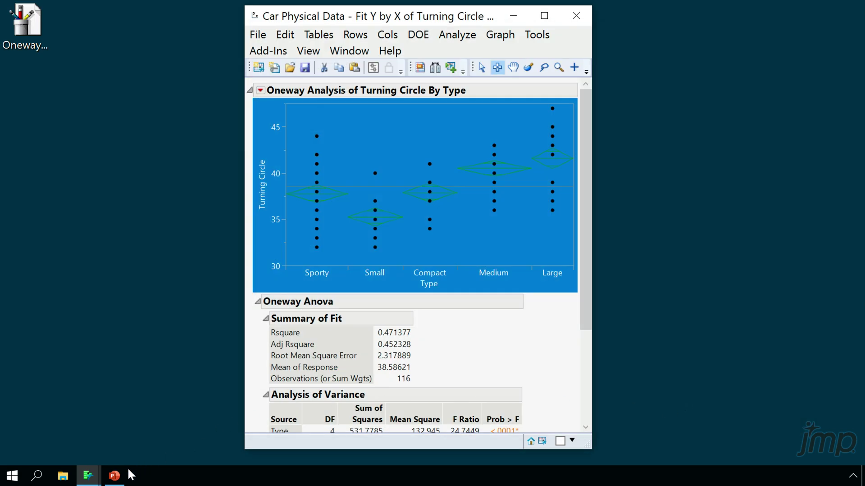
Drop Oneway.emf onto the PowerPoint slide, reposition and enlarge it, then delete it
left_click(115, 476)
left_click_drag(27, 22, 451, 230)
left_click_drag(514, 245, 424, 313)
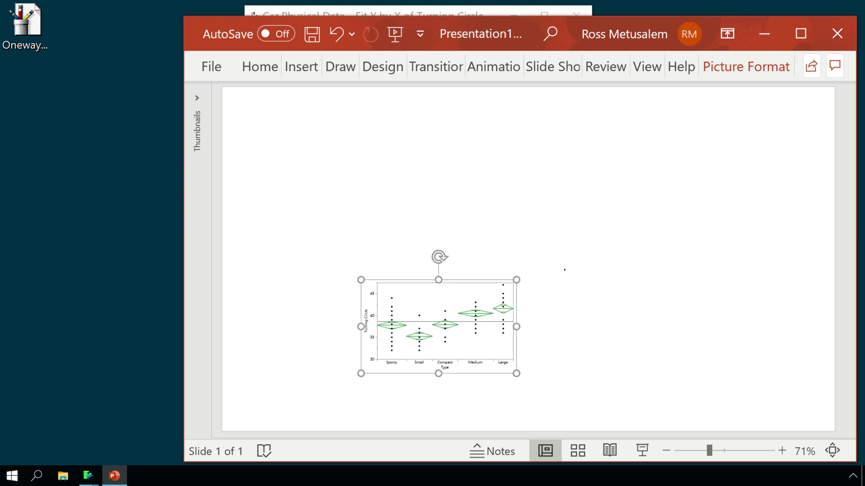
left_click_drag(515, 280, 732, 149)
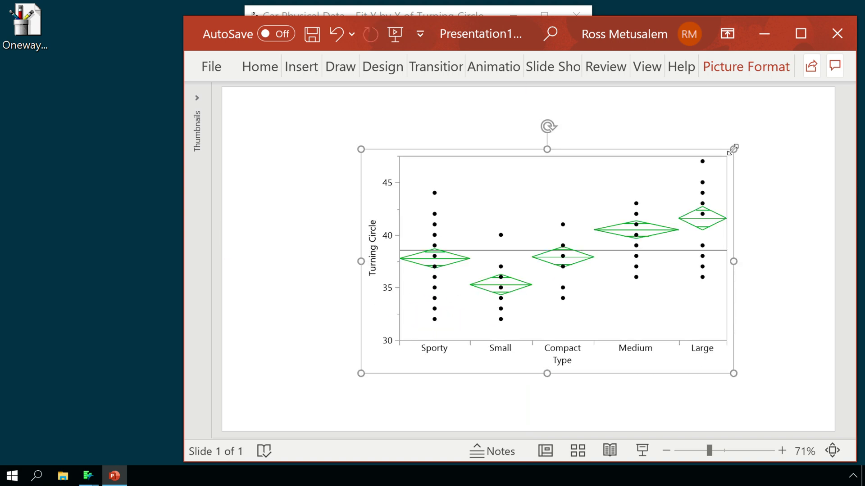
key("Delete")
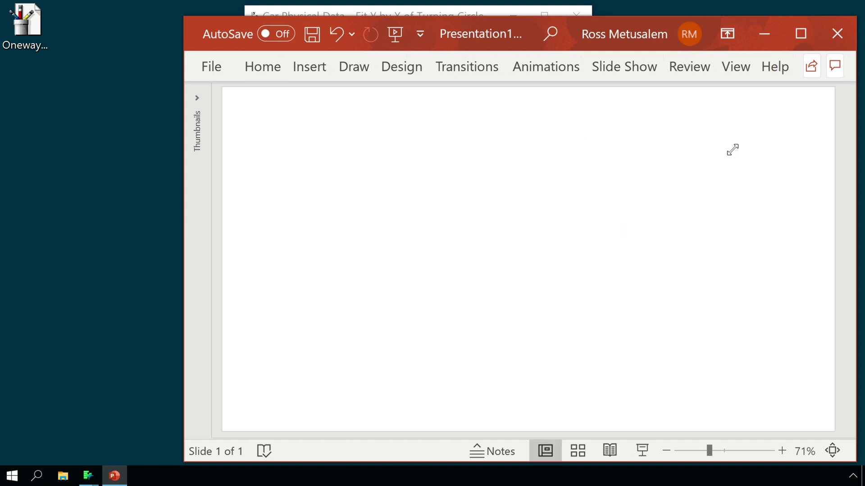
Copy the selected Turning Circle plot from the JMP report
left_click(459, 9)
right_click(450, 133)
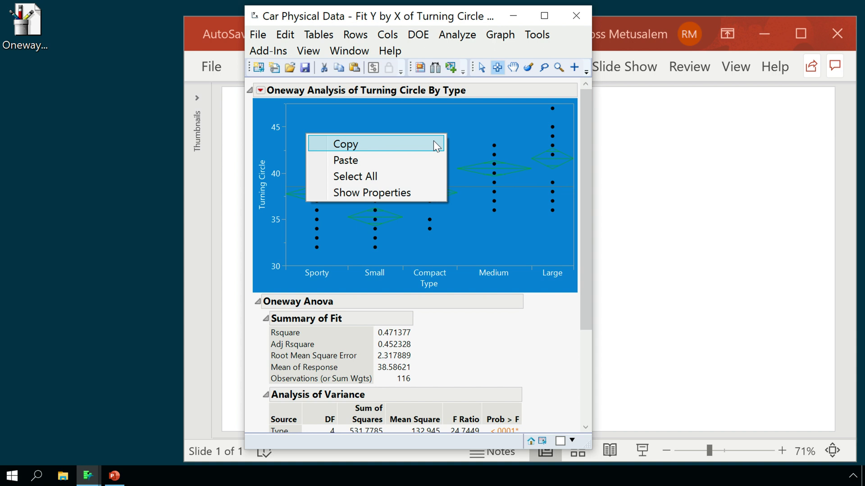
left_click(432, 141)
Paste the plot into PowerPoint as Picture (Enhanced Metafile) and enlarge it across the slide
left_click(643, 212)
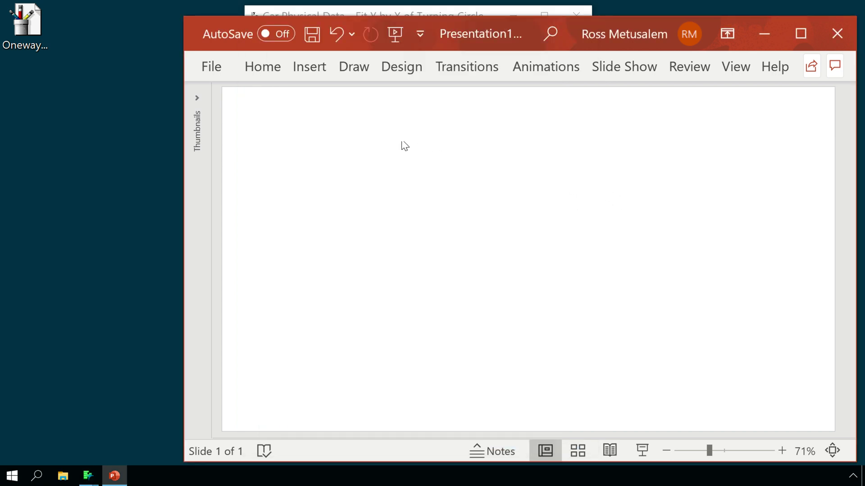
left_click(269, 67)
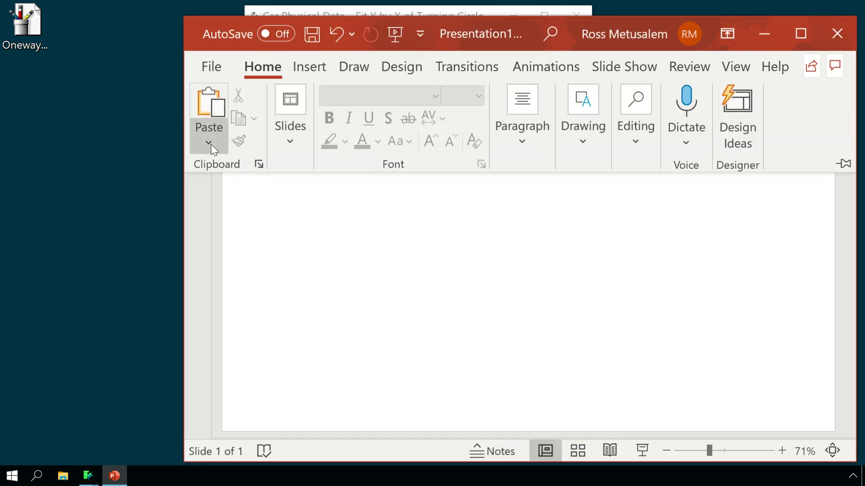
left_click(209, 144)
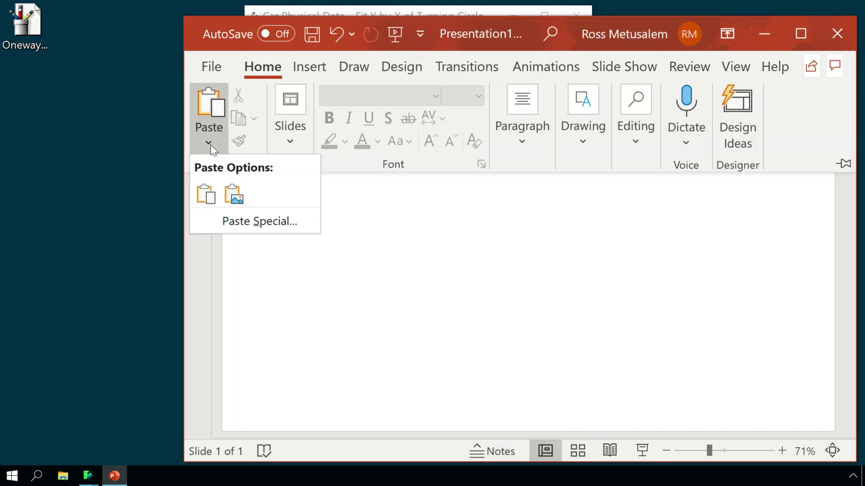
left_click(248, 221)
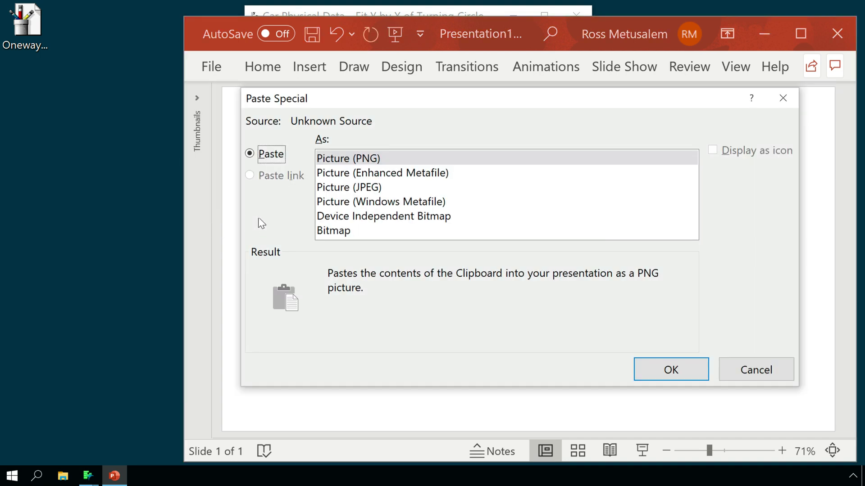
left_click(350, 176)
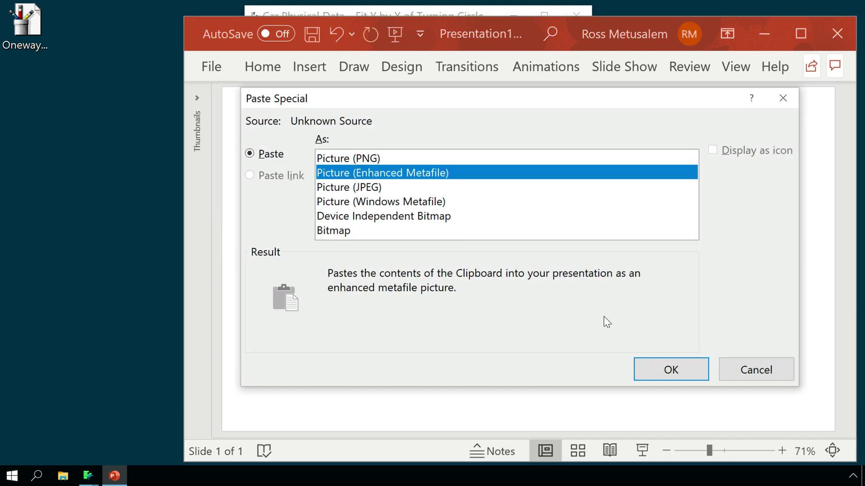
left_click(643, 366)
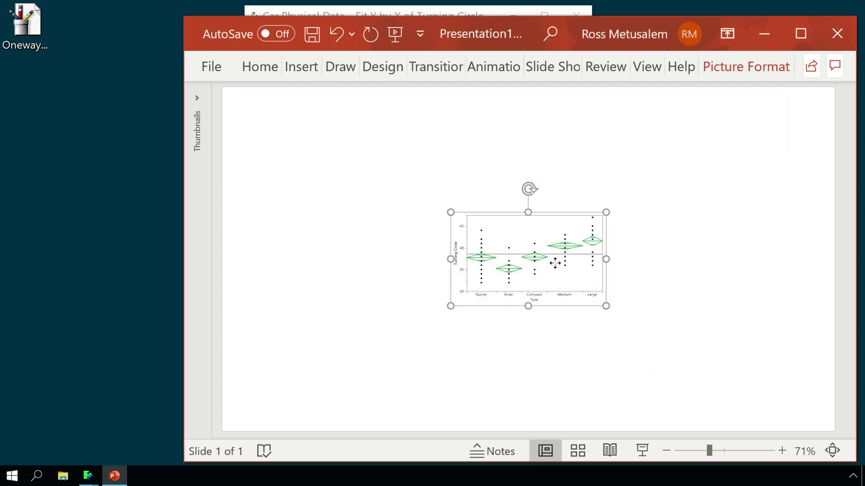
left_click_drag(554, 263, 334, 387)
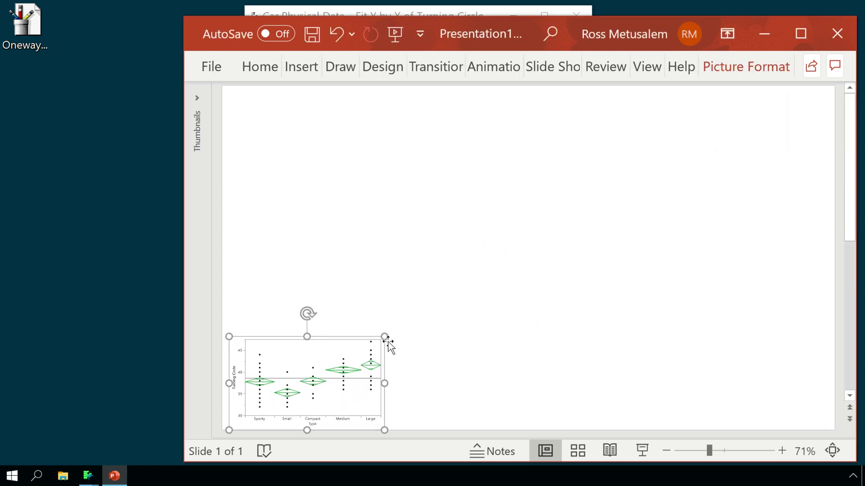
left_click_drag(385, 335, 800, 106)
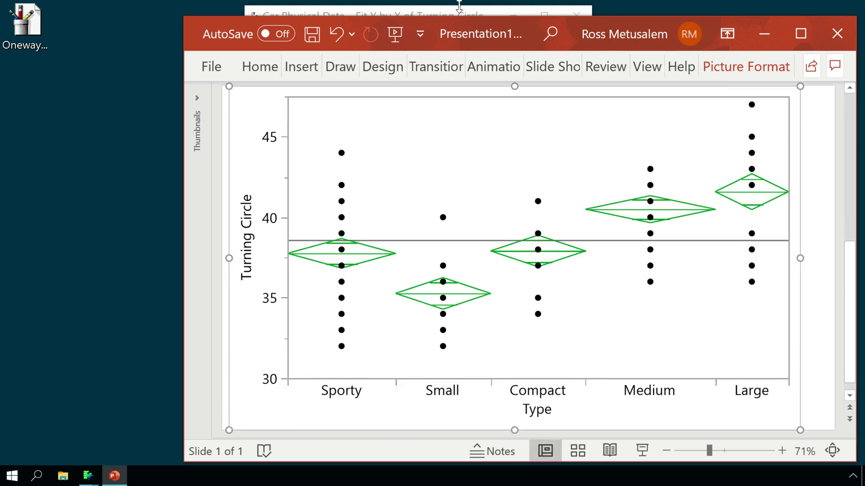
Open JMP Preferences and show the Windows Specific group with its copy/drag graphic formats
left_click(459, 6)
left_click(261, 37)
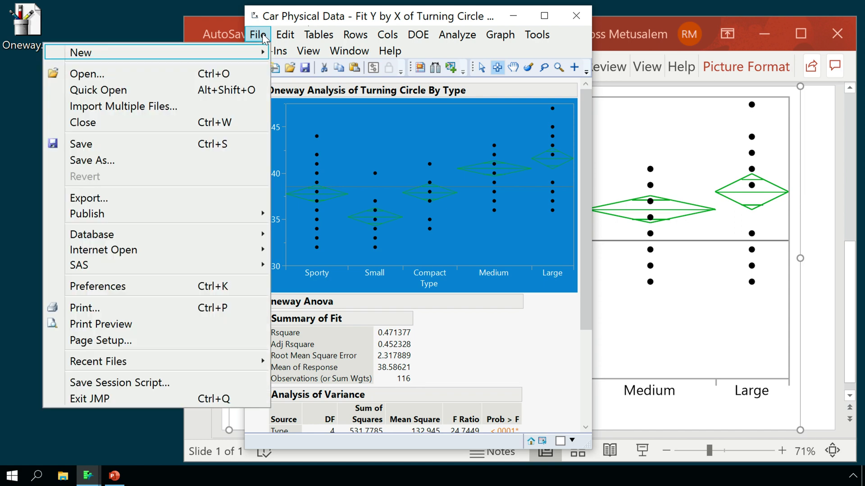
left_click(242, 283)
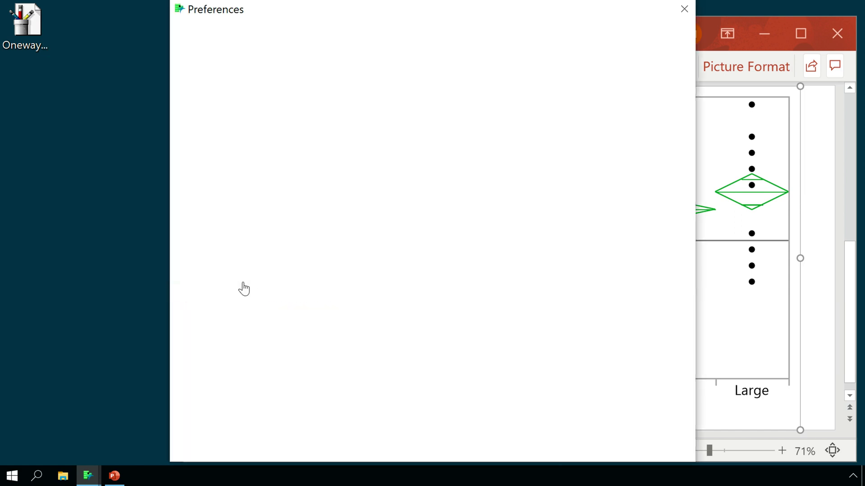
left_click(222, 108)
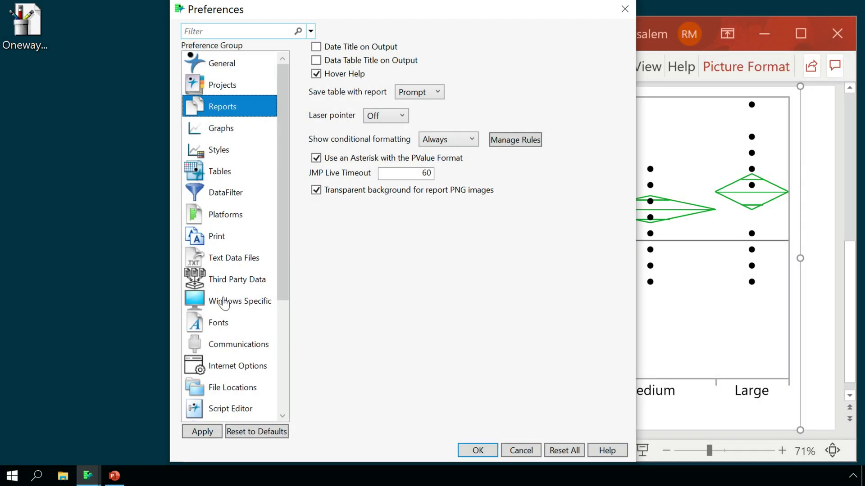
left_click(225, 302)
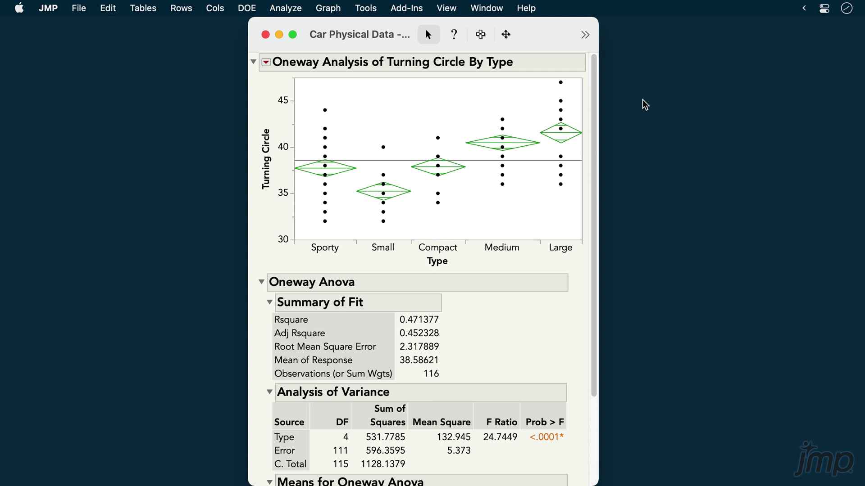
Select the whole Turning Circle plot including axes with the crosshair tool and copy it
left_click(479, 35)
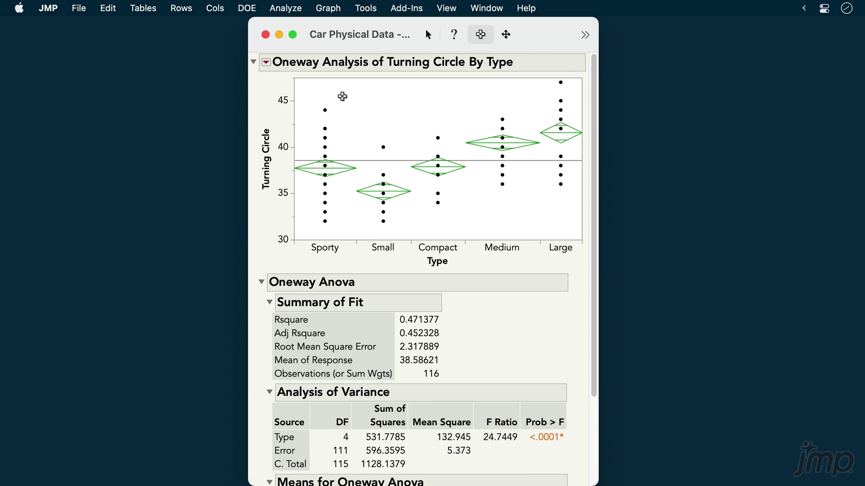
left_click_drag(268, 162, 319, 163)
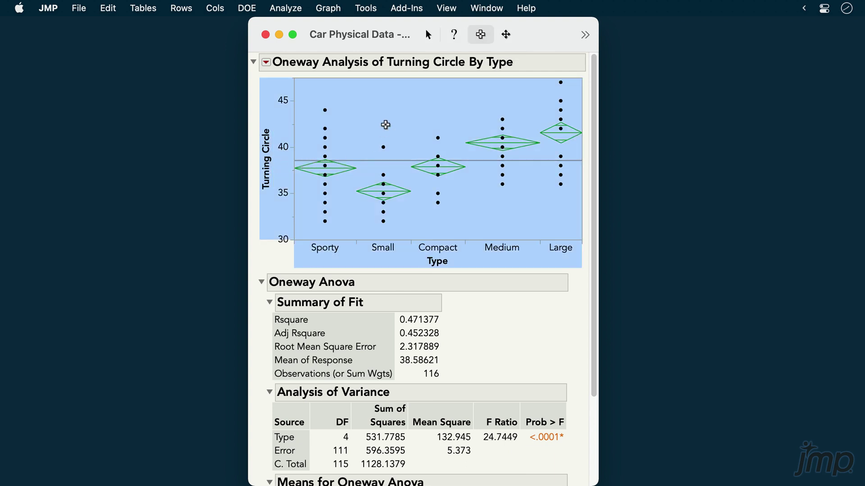
left_click_drag(386, 124, 326, 72)
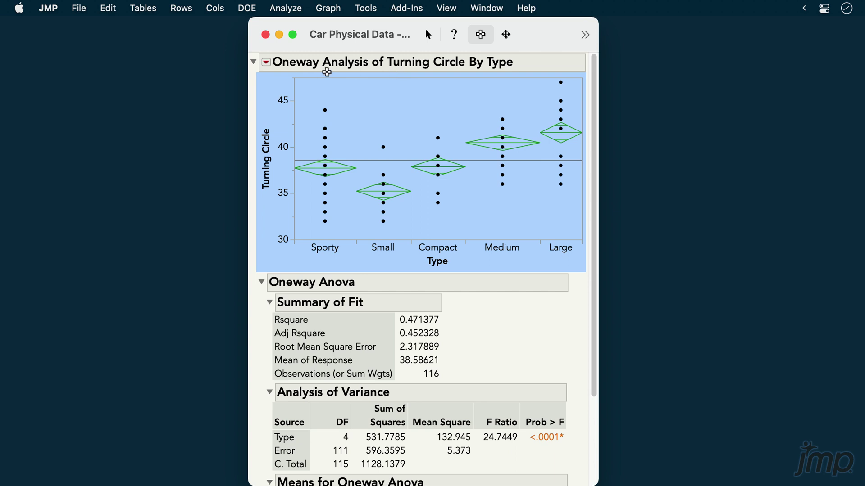
left_click(109, 8)
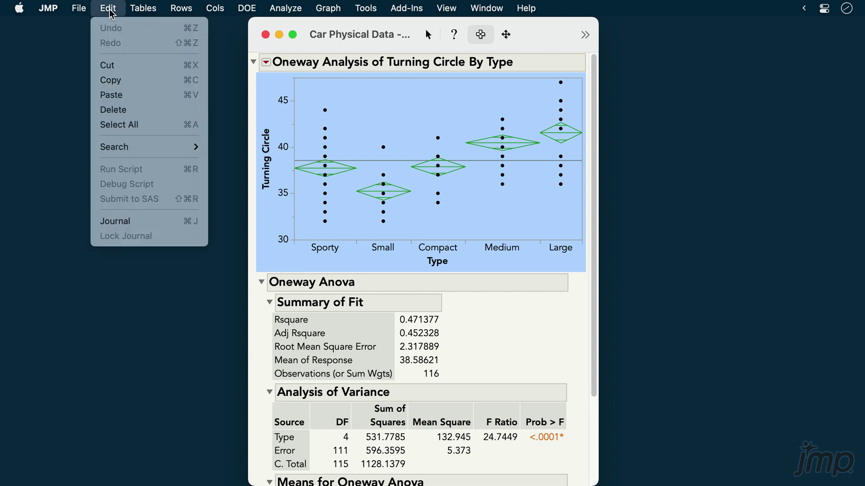
left_click(137, 84)
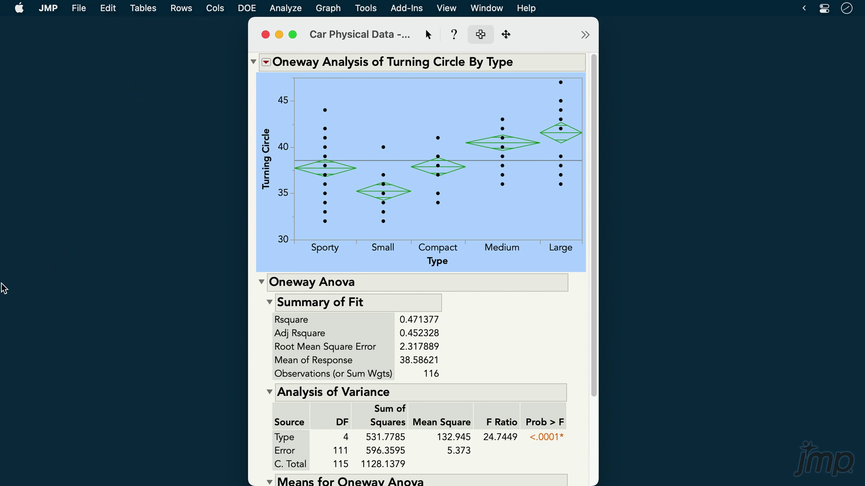
Make a new Preview document from the clipboard plot and open its Export dialog
left_click(42, 254)
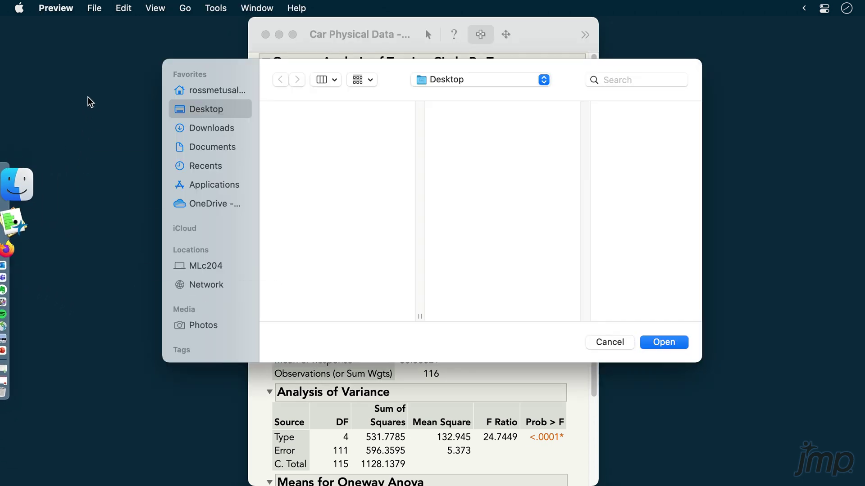
left_click(95, 8)
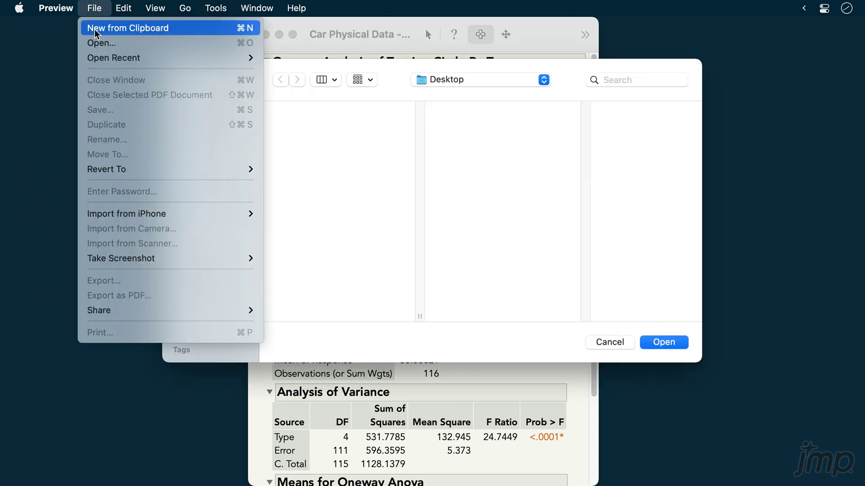
left_click(96, 29)
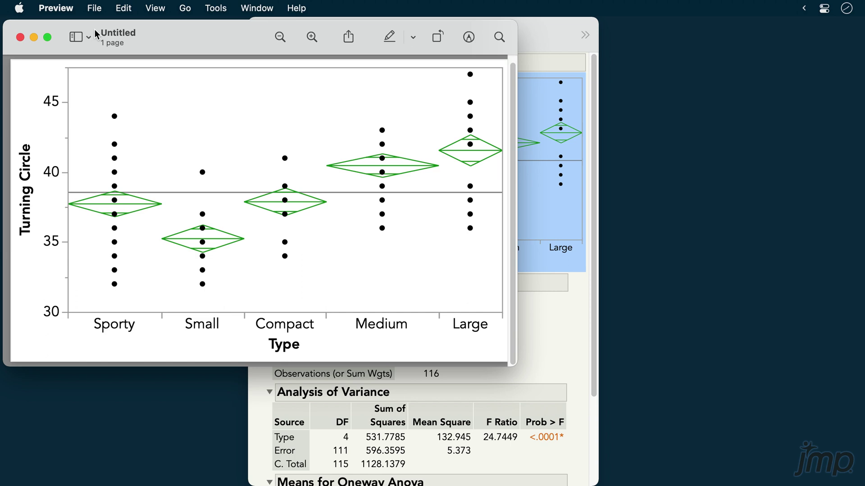
left_click(95, 8)
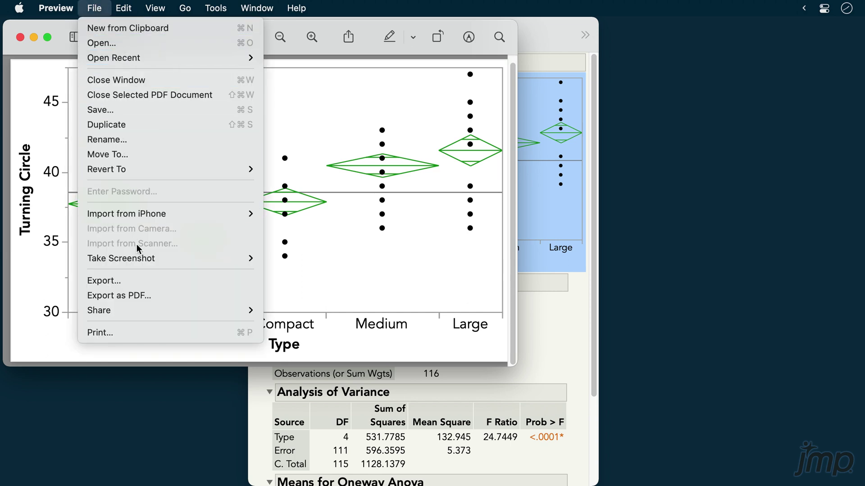
left_click(140, 281)
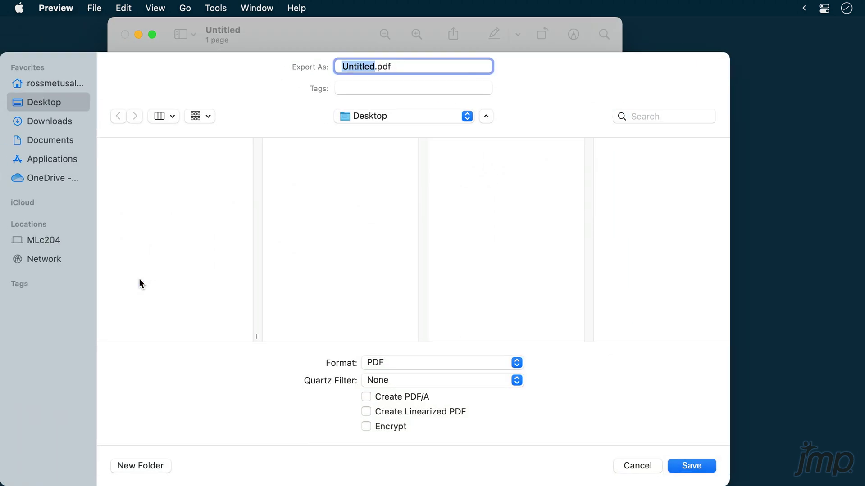
Try the PNG export format with resolution changed from 72 to 300
left_click(392, 362)
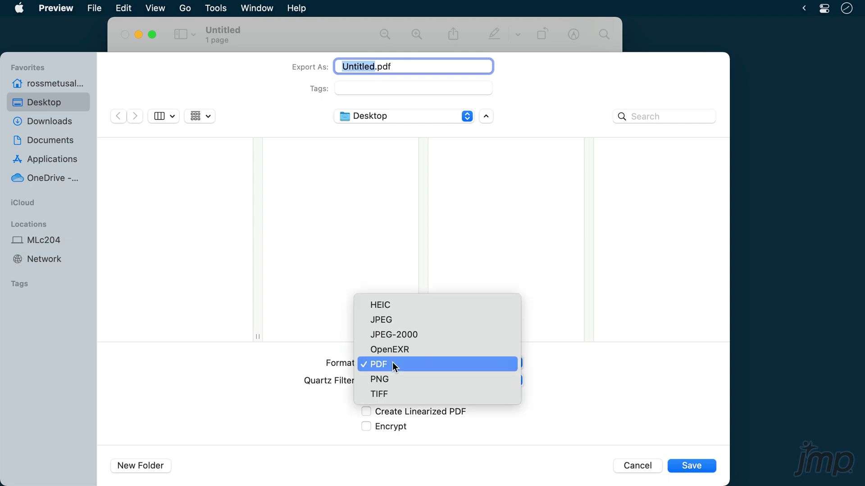
left_click(412, 379)
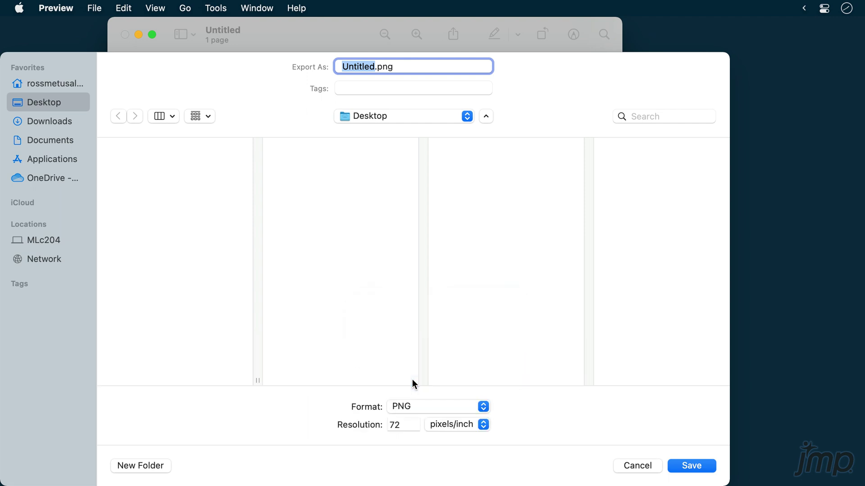
left_click(413, 423)
left_click_drag(413, 424, 373, 430)
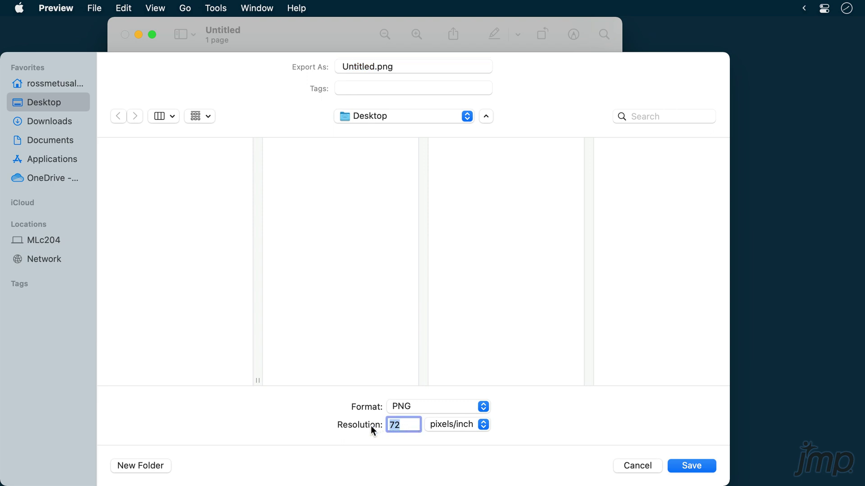
type("300")
Switch the format back to PDF and save the export as Oneway.pdf
left_click(442, 408)
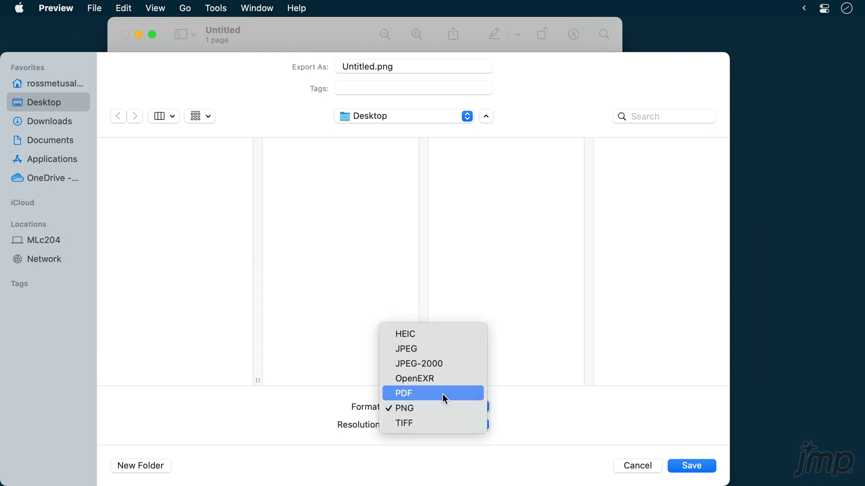
left_click(442, 393)
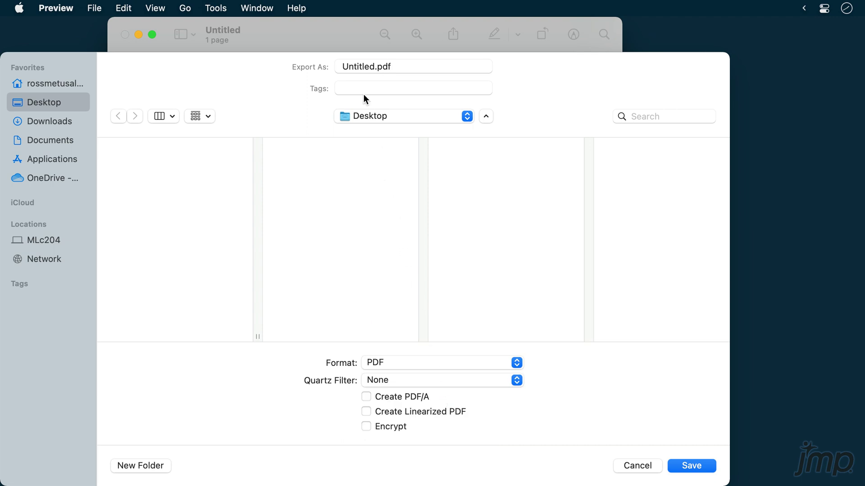
double_click(362, 68)
type("Oneway")
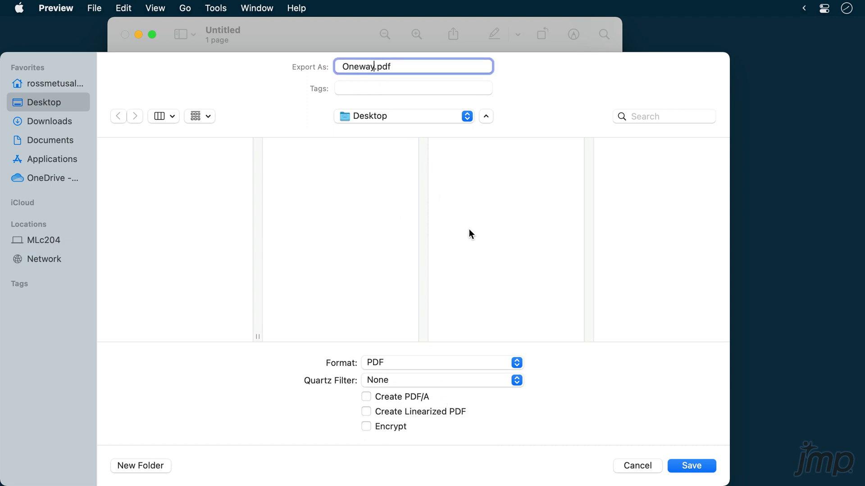
left_click(675, 461)
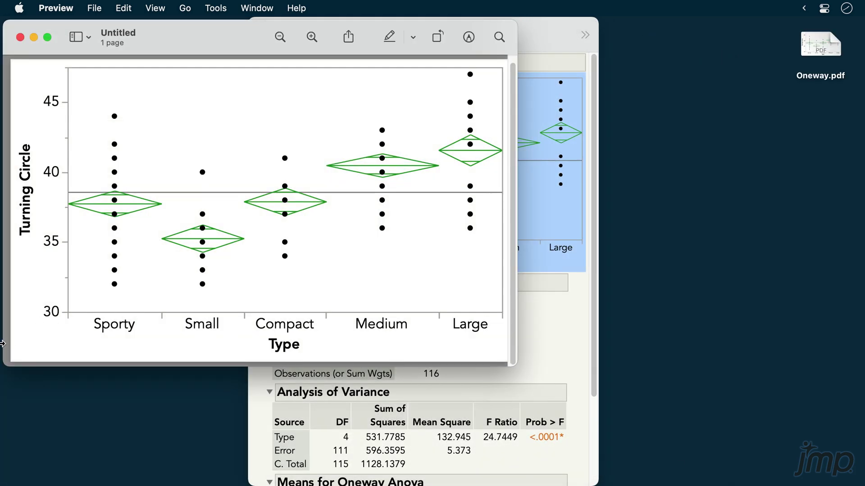
Drop Oneway.pdf onto the Presentation1 slide as a picture, then clear it
mouse_move(1, 335)
left_click(40, 293)
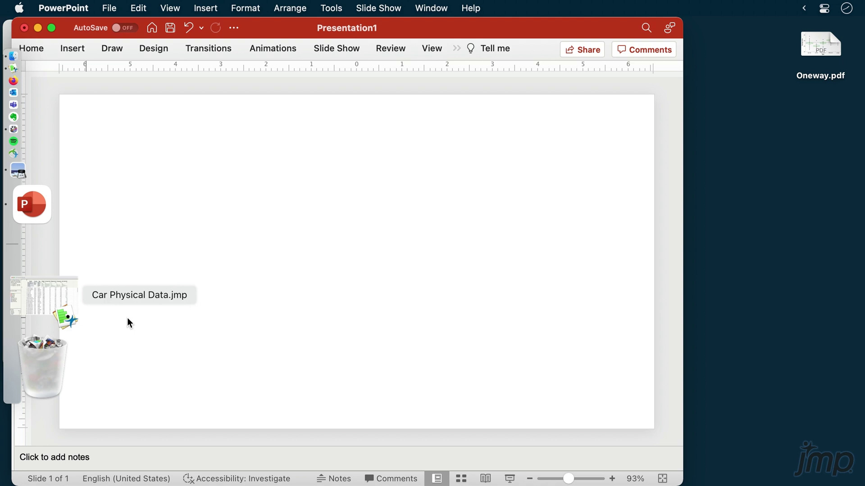
left_click_drag(812, 41, 323, 260)
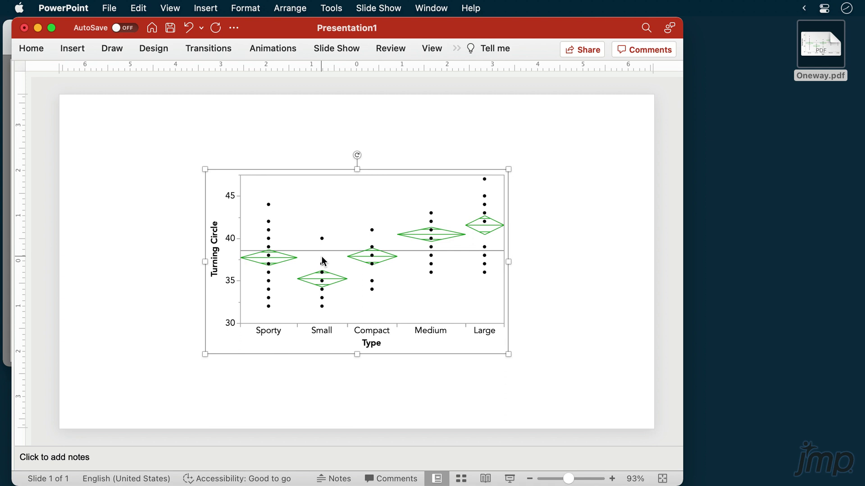
left_click(138, 9)
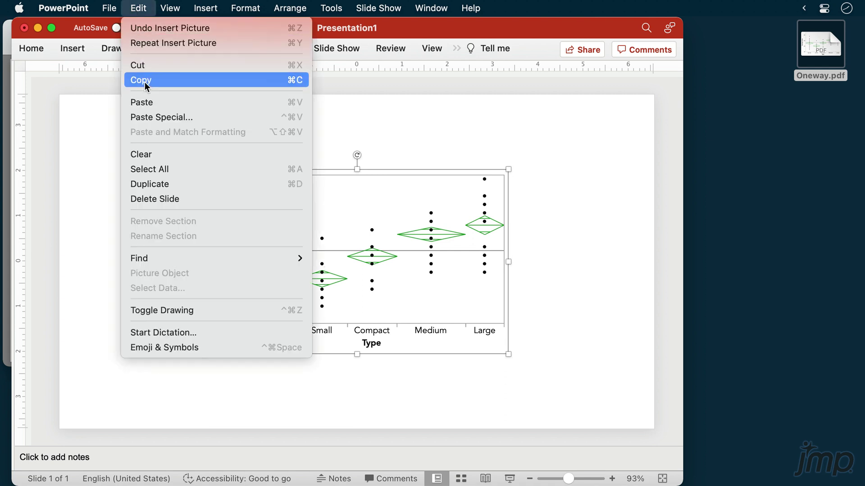
left_click(154, 156)
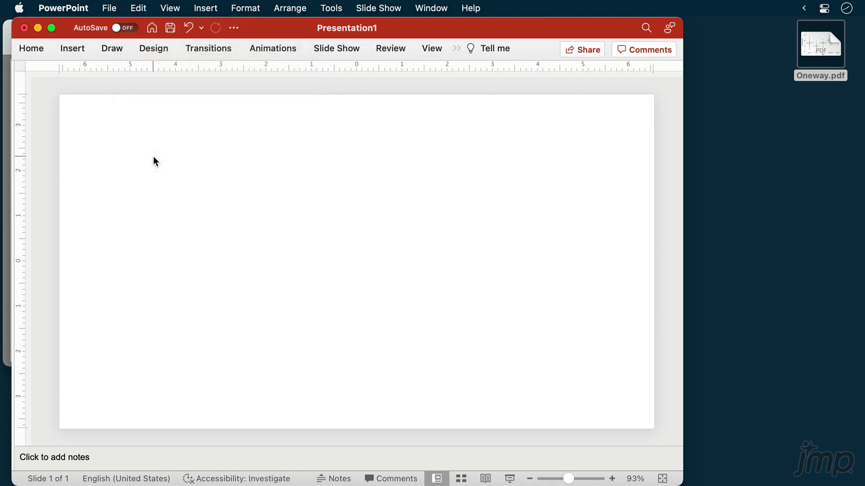
Paste Special the Turning Circle chart as PDF, then move and enlarge it across the slide
right_click(304, 247)
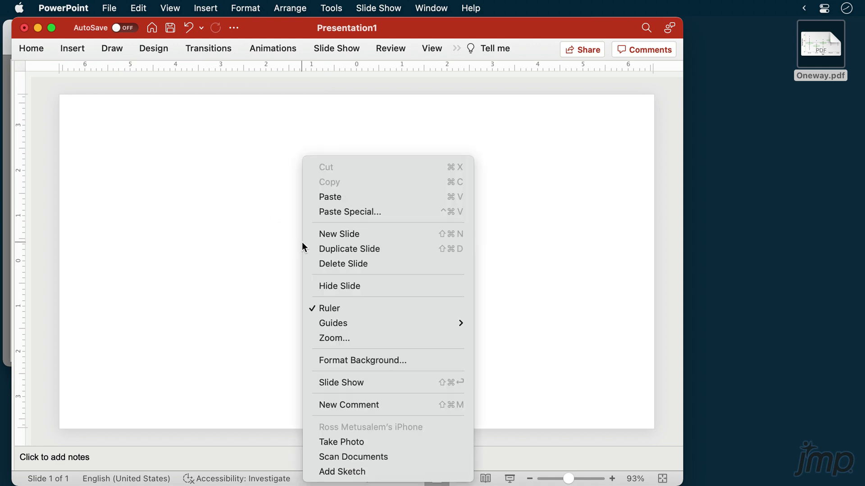
left_click(315, 213)
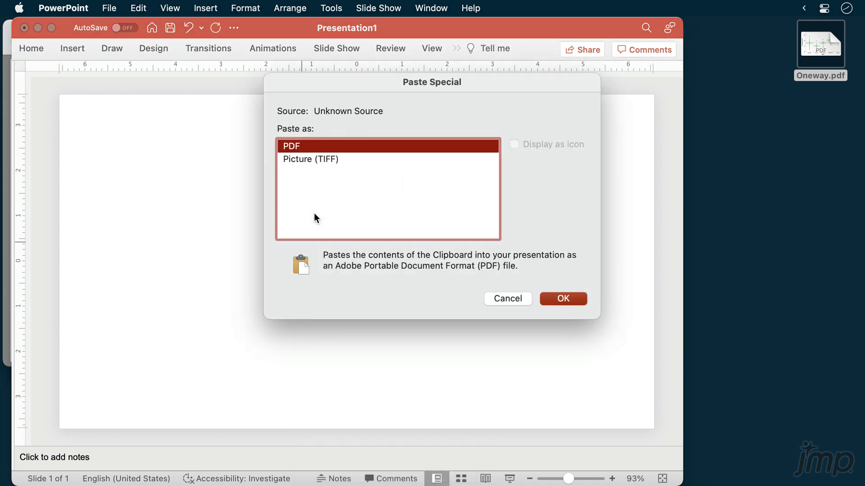
left_click(549, 297)
left_click_drag(453, 273, 321, 343)
left_click_drag(382, 243, 614, 126)
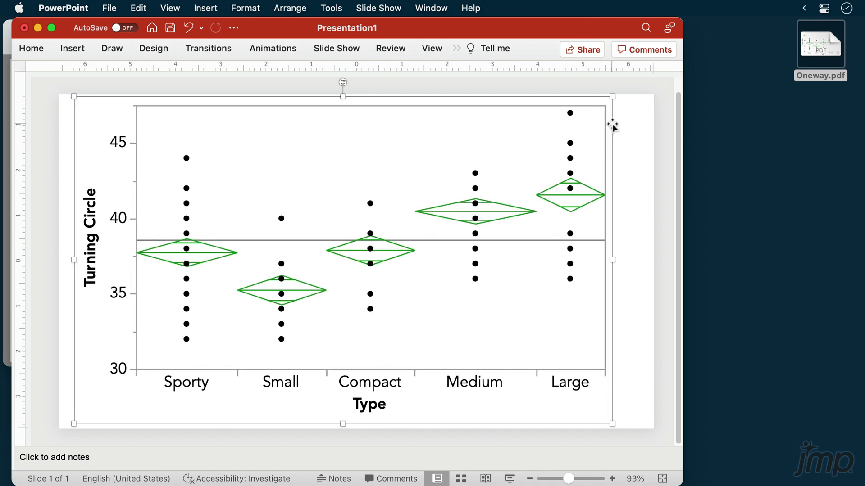
Minimize PowerPoint and Preview and bring the JMP report window to the front
left_click(39, 28)
left_click(35, 37)
left_click(353, 34)
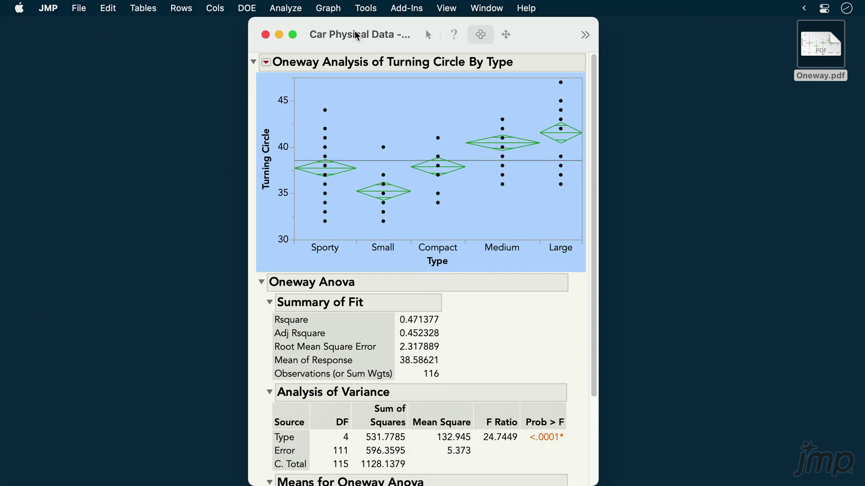
Show JMP's Mac OS Settings preferences with the TIFF clipboard format and 200% scale factor
left_click(49, 9)
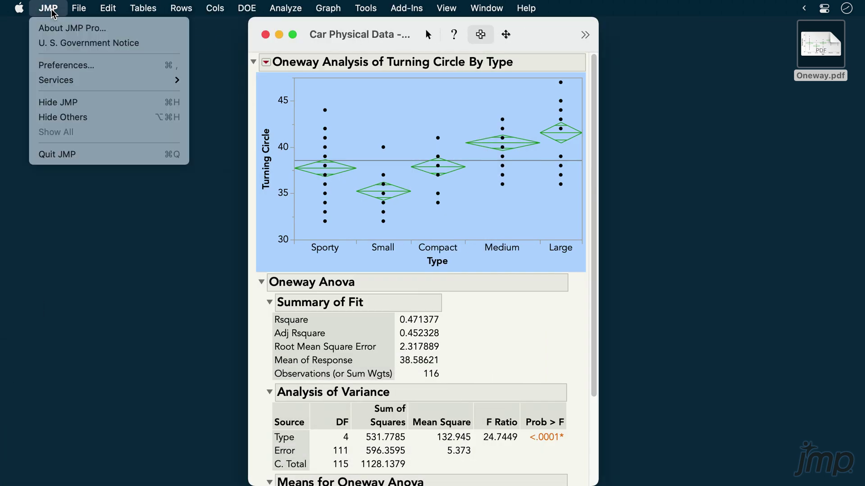
left_click(73, 66)
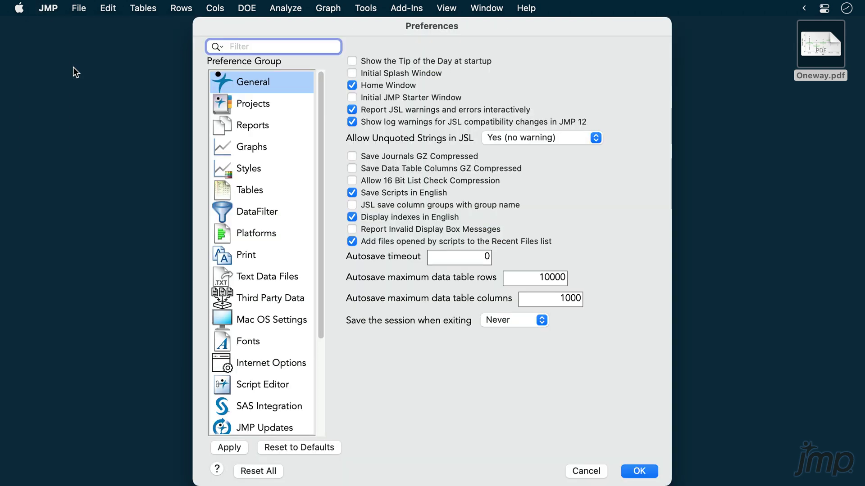
left_click(253, 126)
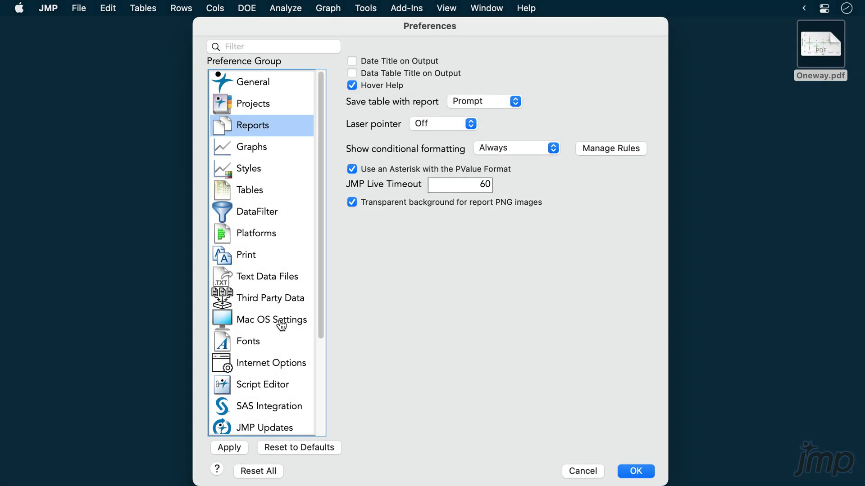
left_click(281, 326)
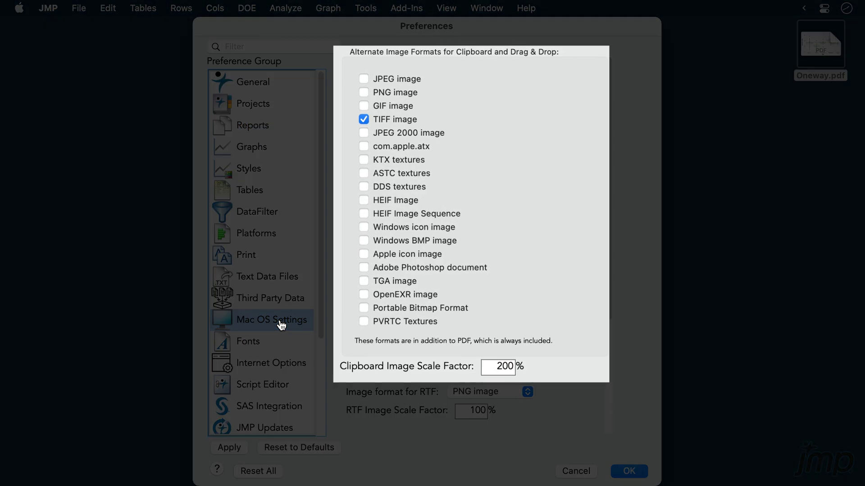